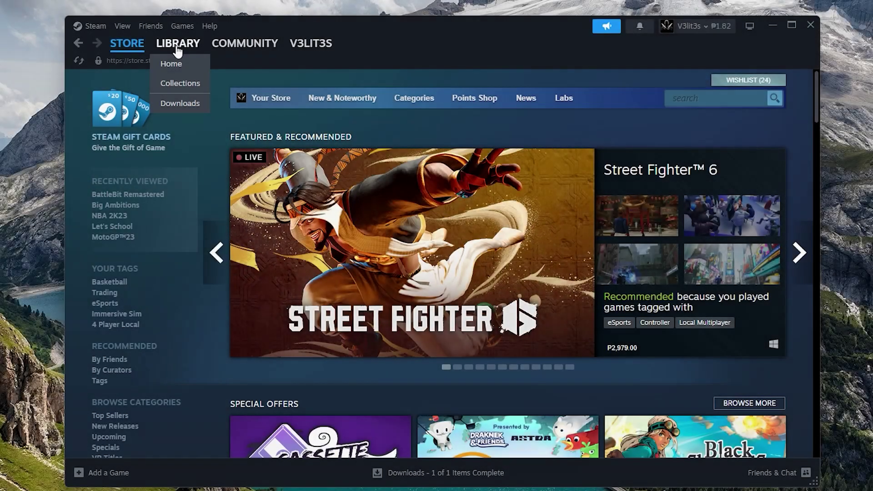
Open NBA 2K23's Properties from the Steam Library and show its Installed Files settings
{"action": "left_click", "coordinate": [178, 45]}
{"action": "left_click", "coordinate": [121, 202]}
{"action": "right_click", "coordinate": [128, 208]}
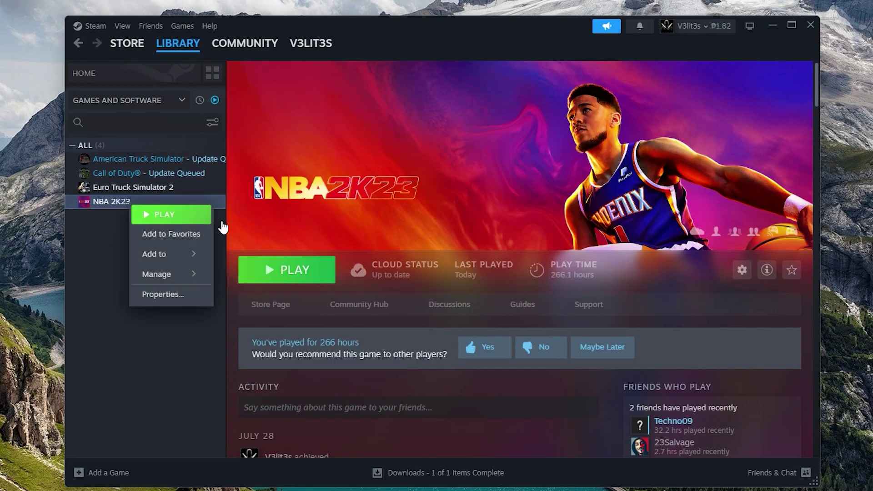
{"action": "left_click", "coordinate": [181, 295]}
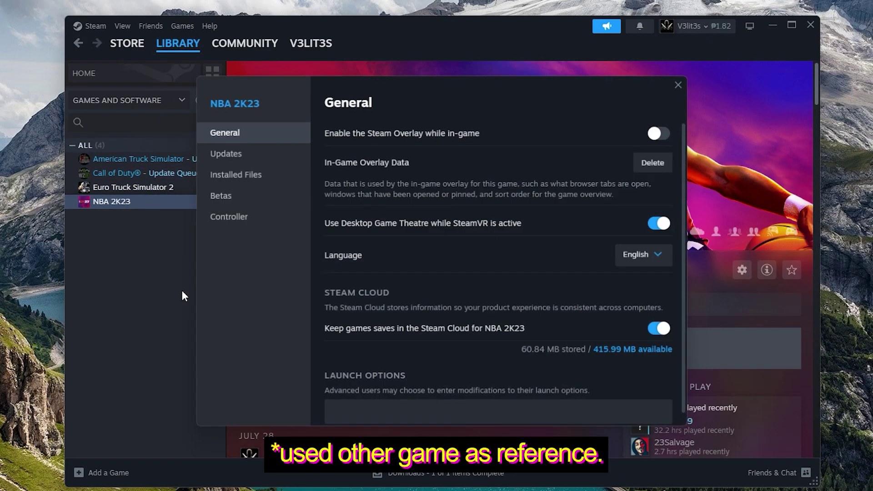
{"action": "left_click", "coordinate": [253, 177]}
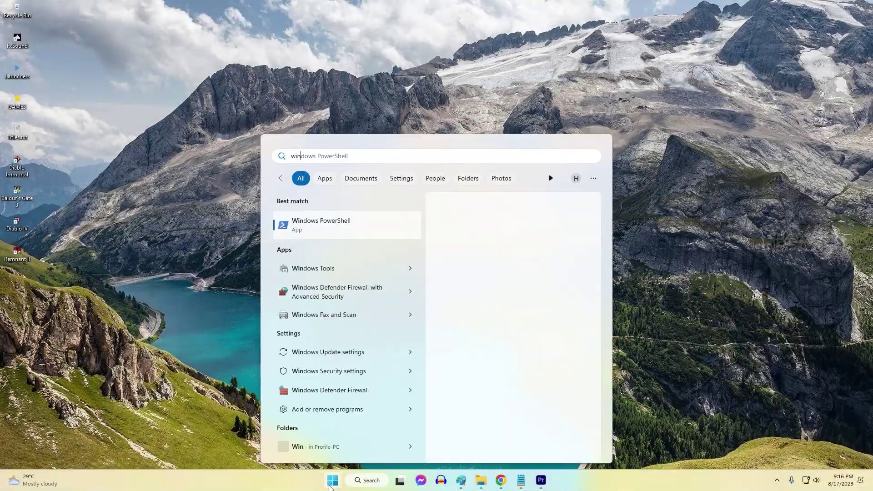
Open Windows Defender Firewall's list of allowed apps and unlock it for changes
{"action": "type", "text": "dow"}
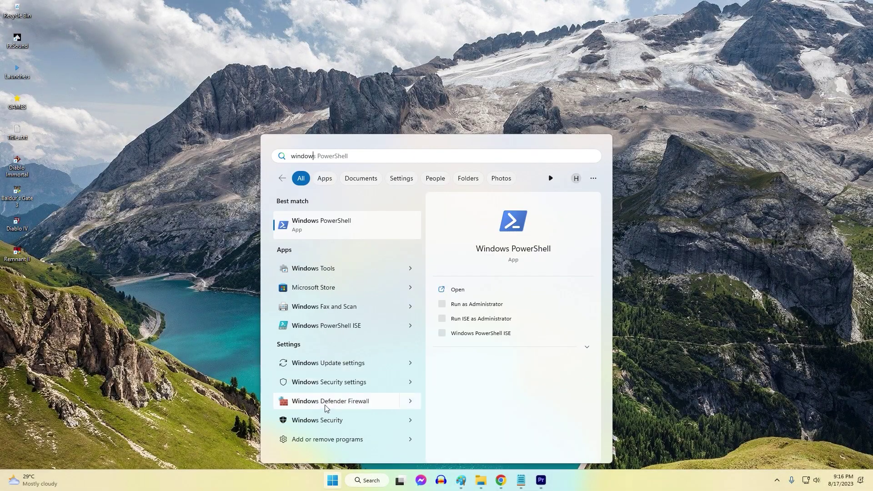
{"action": "left_click", "coordinate": [330, 401]}
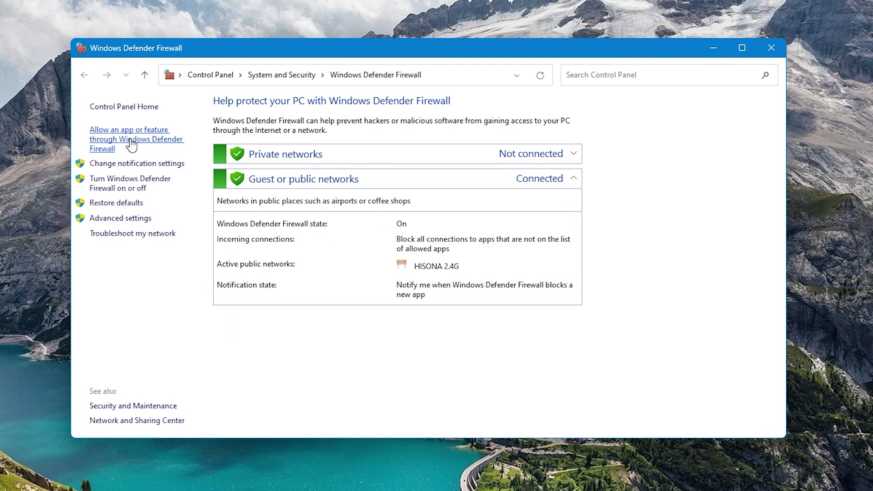
{"action": "left_click", "coordinate": [131, 144]}
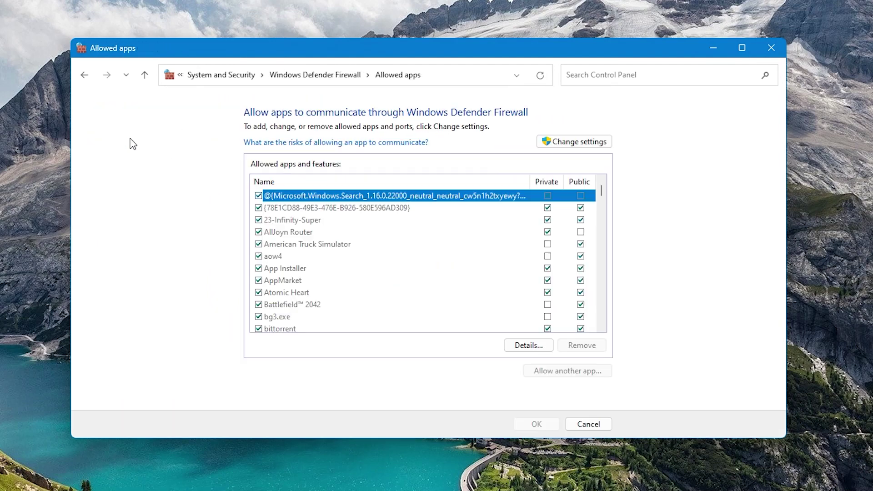
{"action": "left_click", "coordinate": [565, 144]}
Add another allowed app by browsing to Remnant2.exe in the Remnant II folder
{"action": "type", "text": "roblox"}
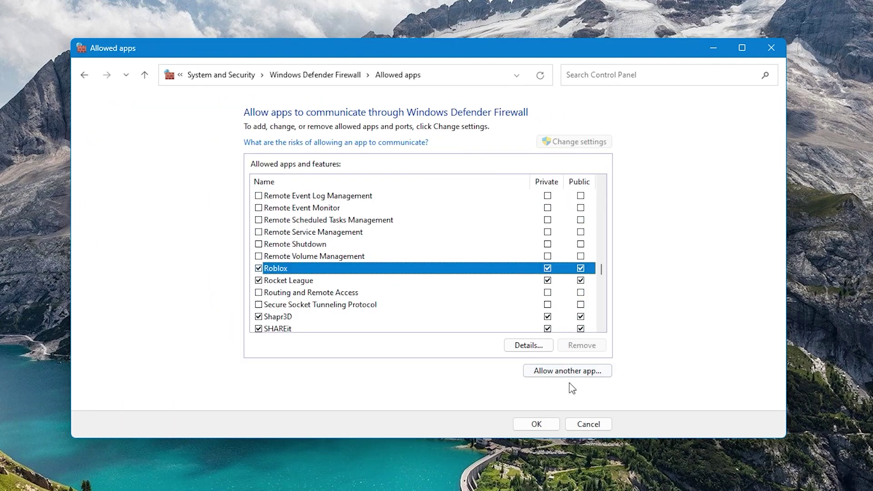
{"action": "left_click", "coordinate": [571, 372]}
{"action": "left_click", "coordinate": [508, 307]}
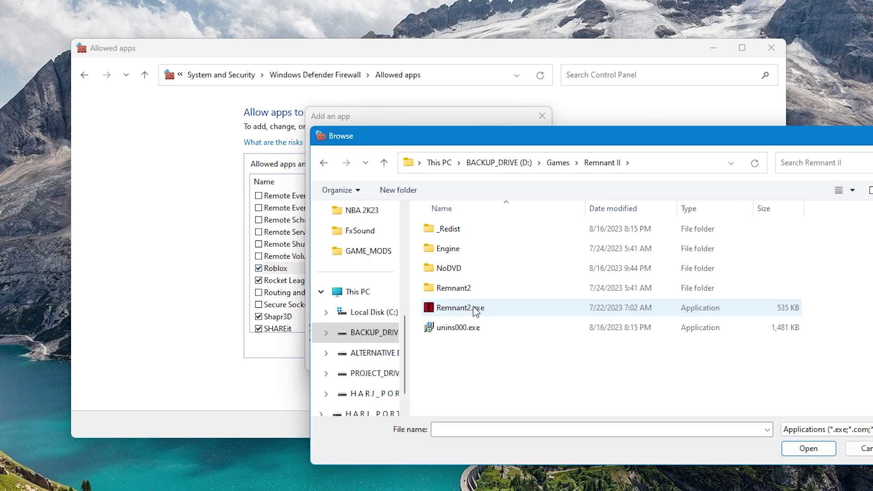
{"action": "left_click", "coordinate": [473, 309]}
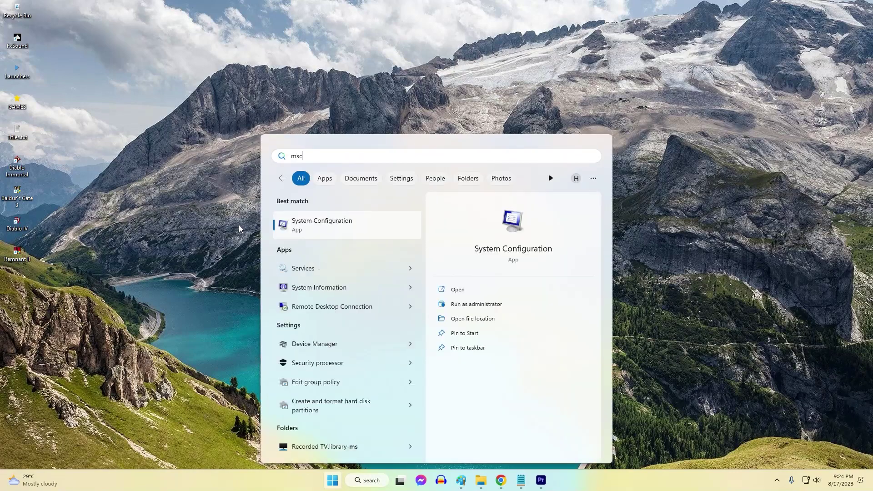
In msconfig, hide Microsoft services, disable all the rest, and open Task Manager's startup apps
{"action": "key", "text": "Return"}
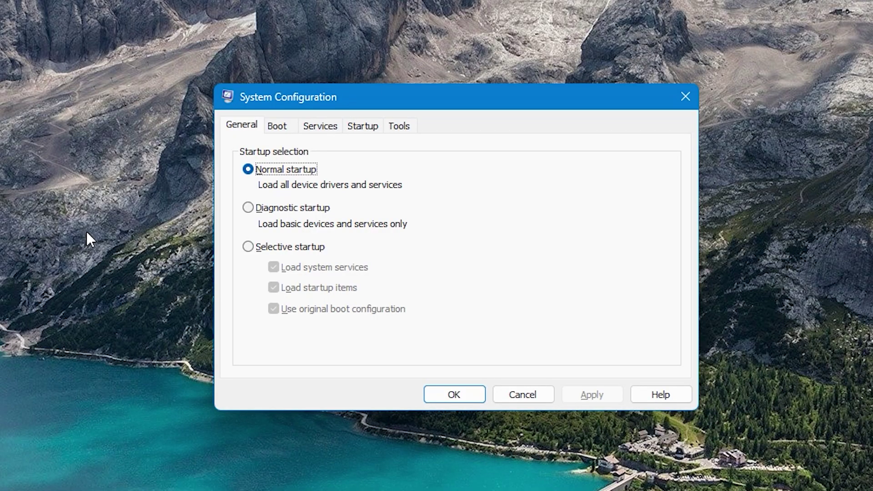
{"action": "left_click", "coordinate": [327, 132]}
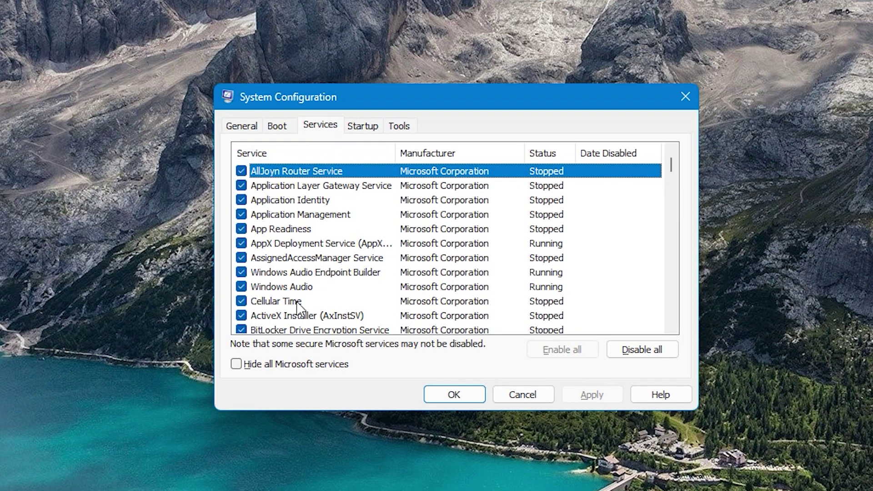
{"action": "left_click", "coordinate": [234, 366]}
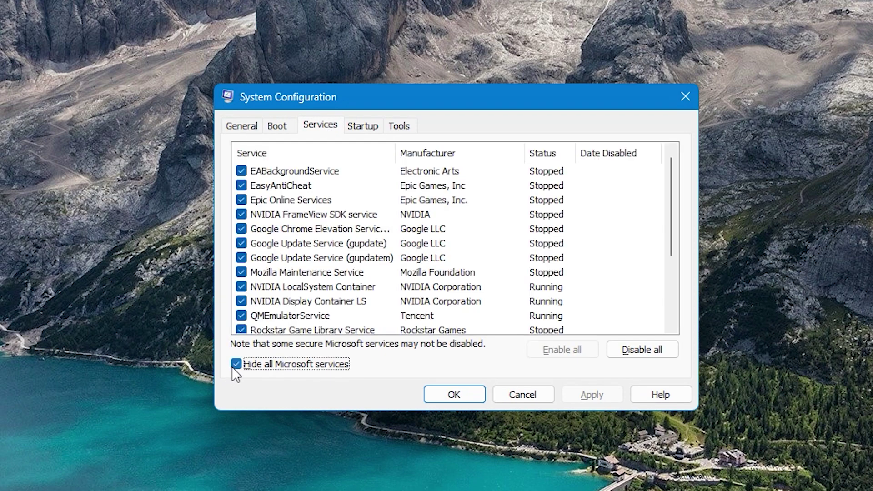
{"action": "left_click", "coordinate": [642, 350]}
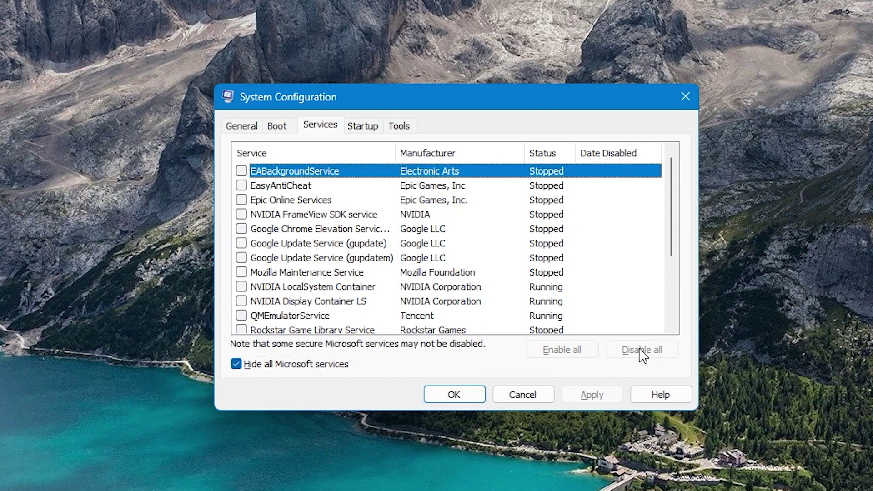
{"action": "scroll", "coordinate": [446, 260], "scroll_direction": "down", "scroll_amount": 3}
{"action": "left_click", "coordinate": [371, 132]}
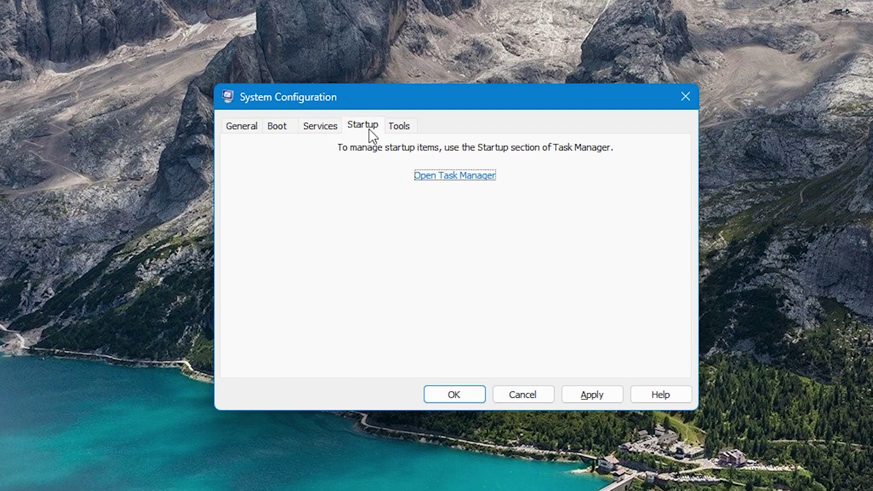
{"action": "left_click", "coordinate": [454, 175]}
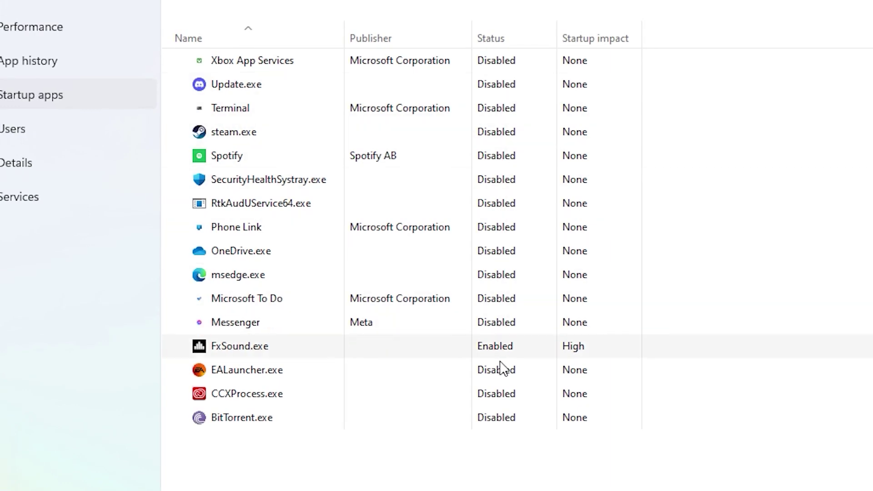
Disable FxSound.exe in Task Manager's Startup apps
{"action": "right_click", "coordinate": [512, 350]}
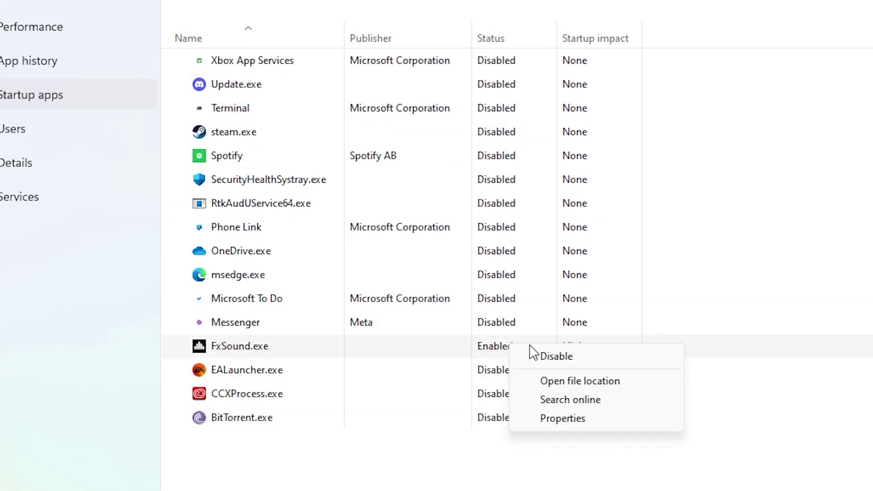
{"action": "left_click", "coordinate": [572, 362]}
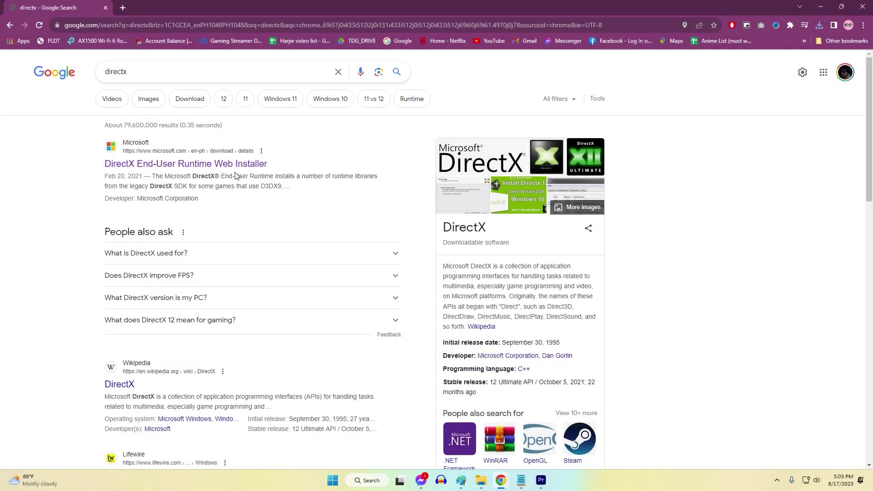
Open the DirectX End-User Runtime Web Installer result from the 'directx' Google search
{"action": "left_click", "coordinate": [237, 165]}
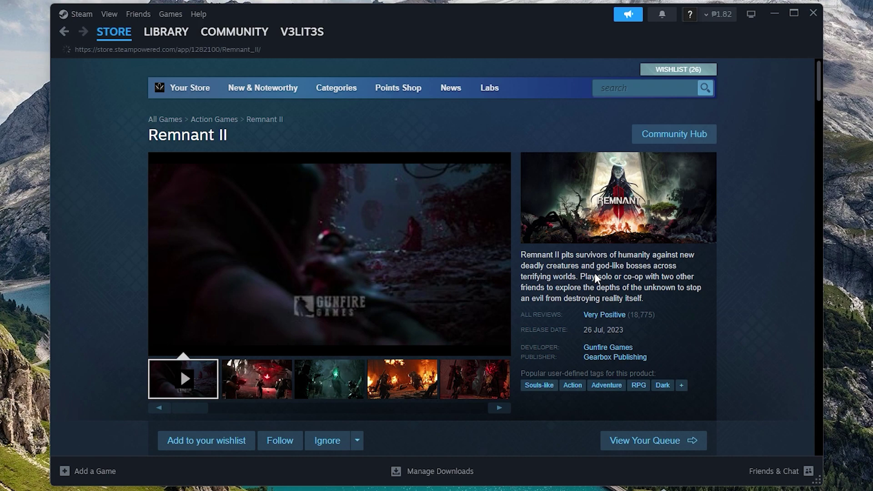
Scroll Remnant II's Steam store page down to the System Requirements section
{"action": "scroll", "coordinate": [595, 276], "scroll_direction": "down", "scroll_amount": 10}
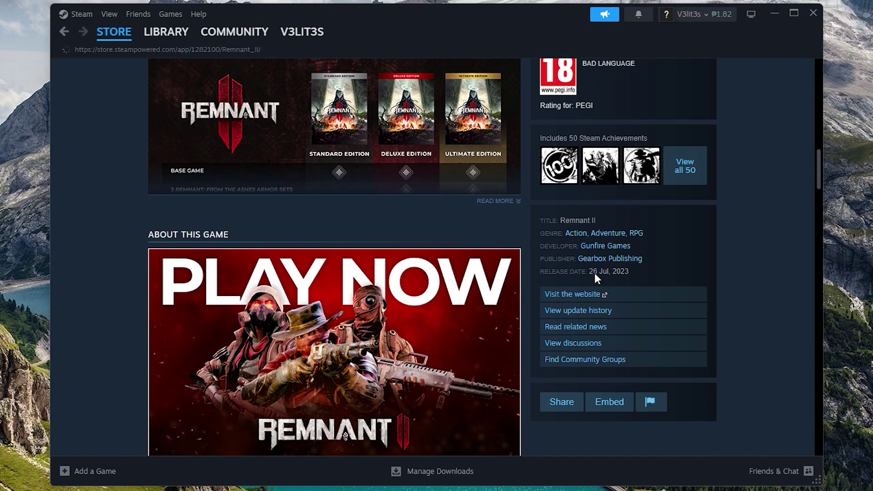
{"action": "scroll", "coordinate": [443, 274], "scroll_direction": "down", "scroll_amount": 15}
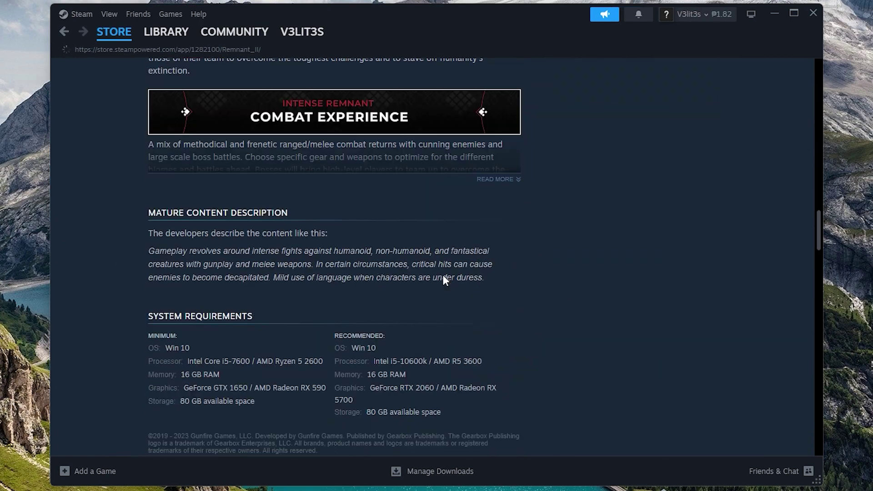
{"action": "scroll", "coordinate": [443, 274], "scroll_direction": "down", "scroll_amount": 3}
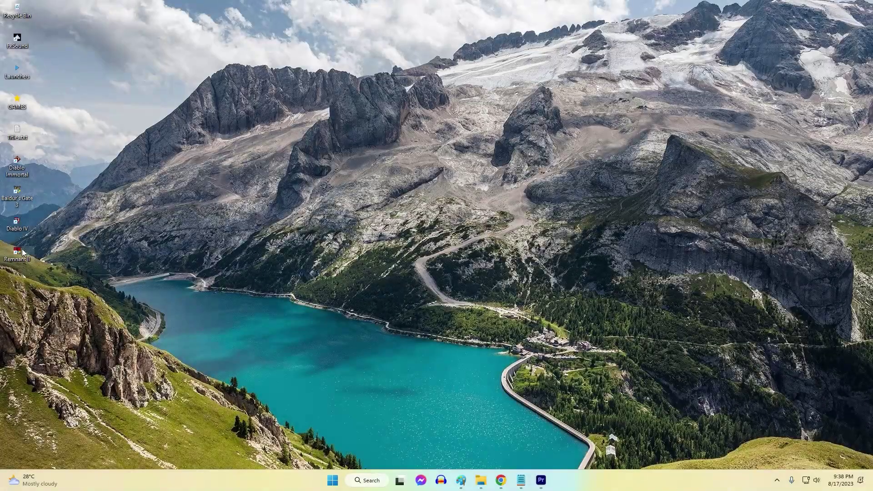
Open the Remnant II desktop shortcut's Properties at its Compatibility settings
{"action": "right_click", "coordinate": [24, 253]}
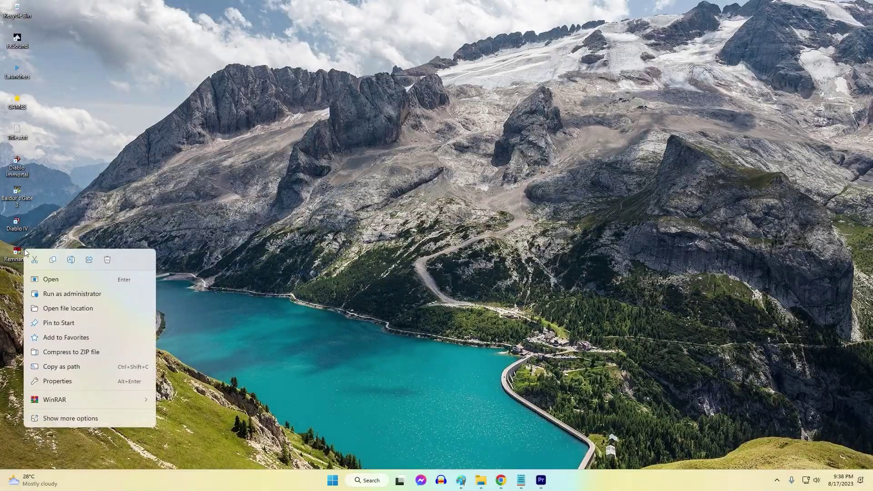
{"action": "left_click", "coordinate": [57, 381]}
{"action": "left_click", "coordinate": [262, 75]}
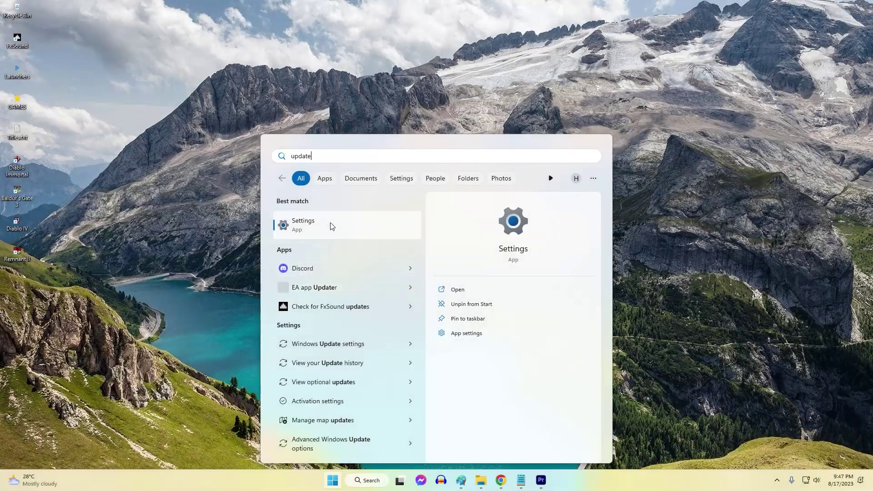
Open Windows Update settings from the 'update' search results
{"action": "left_click", "coordinate": [333, 348]}
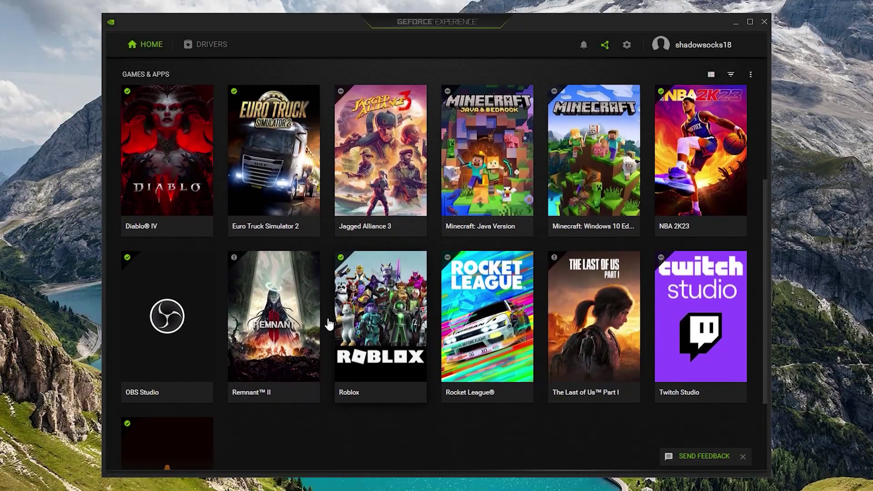
{"action": "mouse_move", "coordinate": [241, 396]}
{"action": "scroll", "coordinate": [255, 345], "scroll_direction": "down", "scroll_amount": 1}
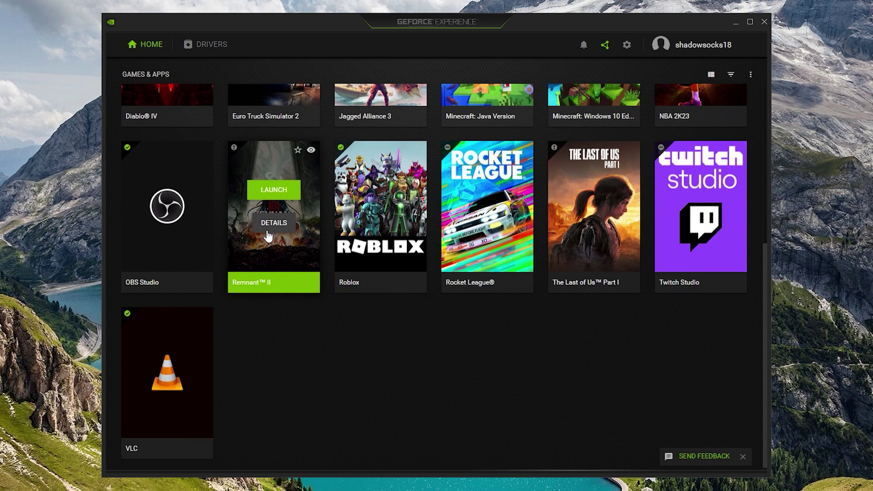
{"action": "scroll", "coordinate": [251, 245], "scroll_direction": "up", "scroll_amount": 6}
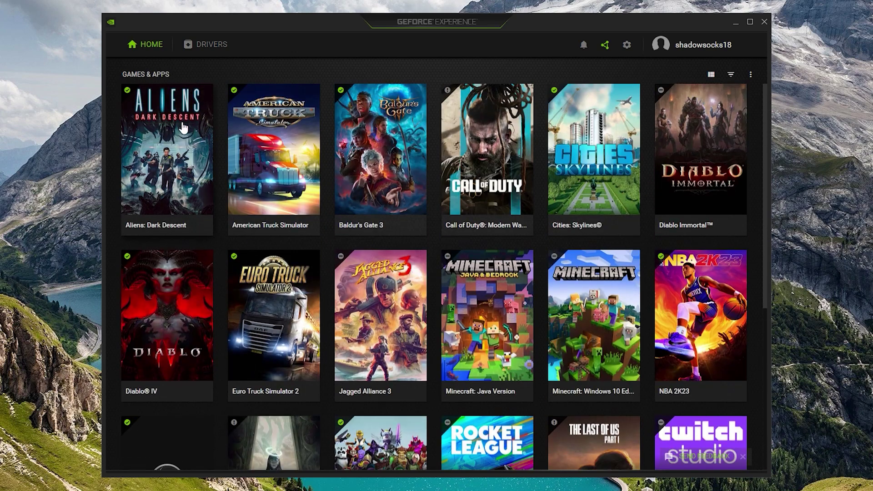